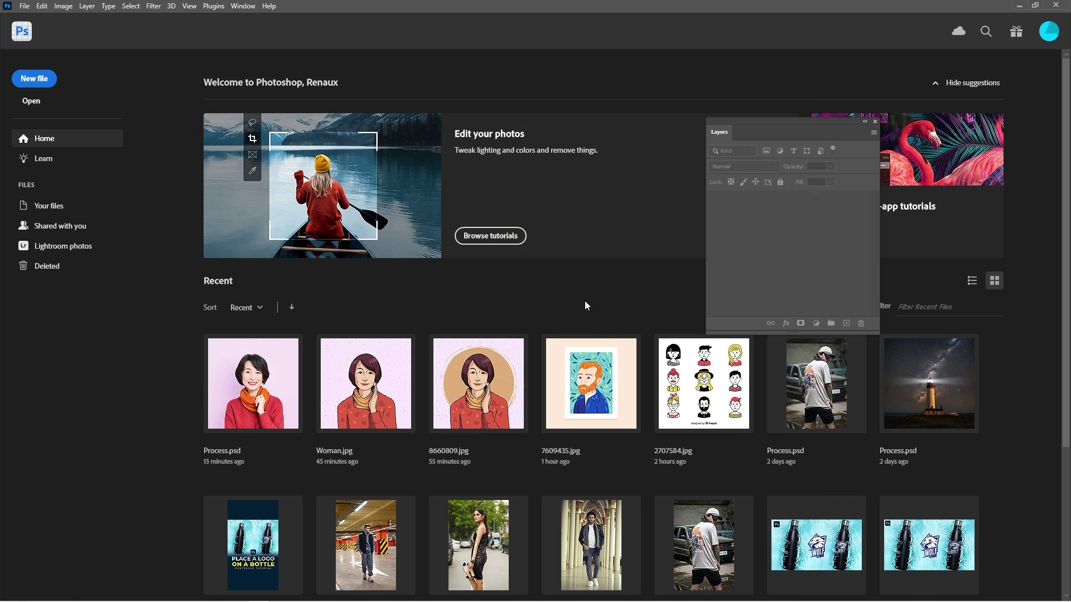
# Step: Create a blank white 1024 × 1024 px document at 300 ppi
pyautogui.hotkey('ctrl', 'n')
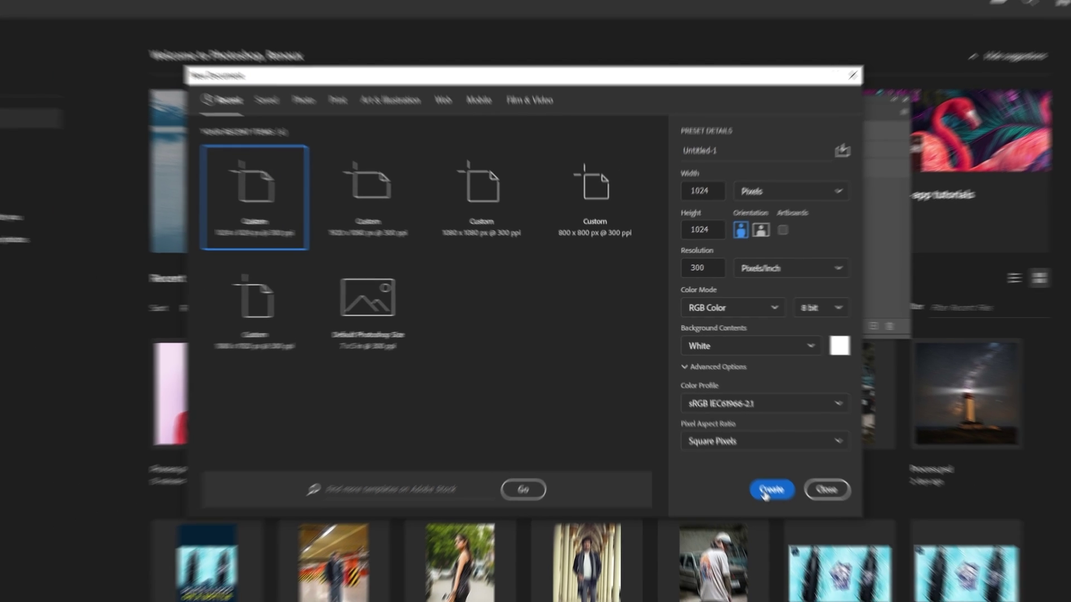
pyautogui.click(764, 494)
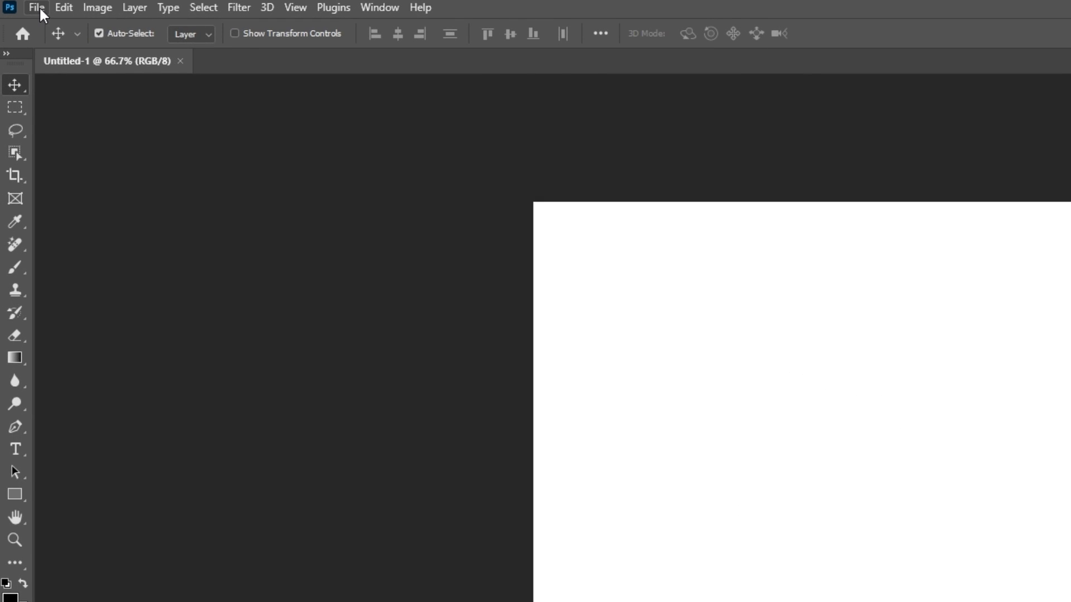
# Step: Place the Woman cartoon image as an embedded layer above the Background
pyautogui.click(39, 7)
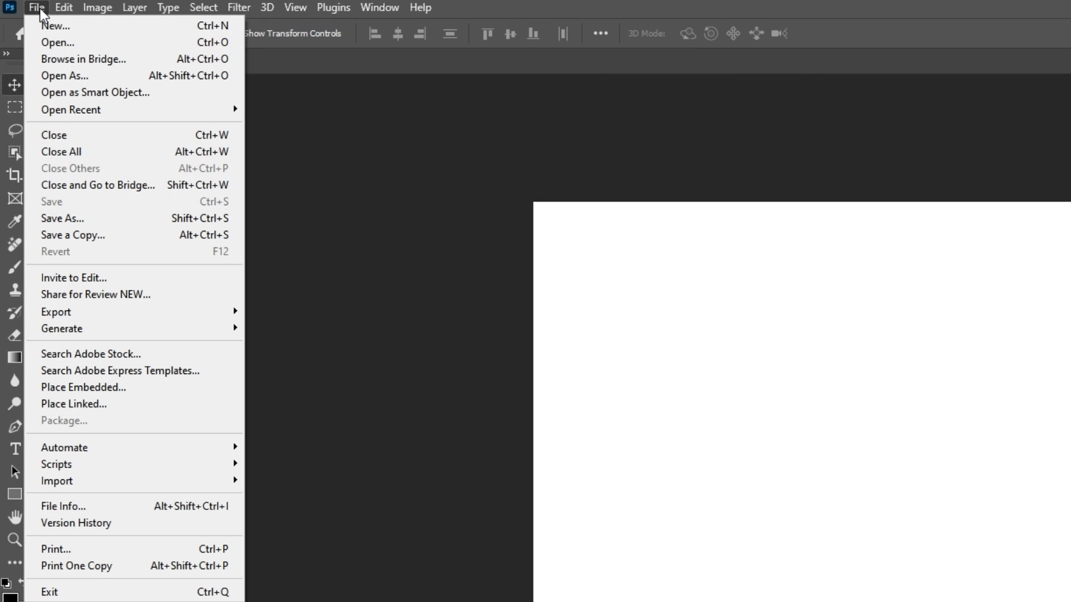
pyautogui.click(81, 388)
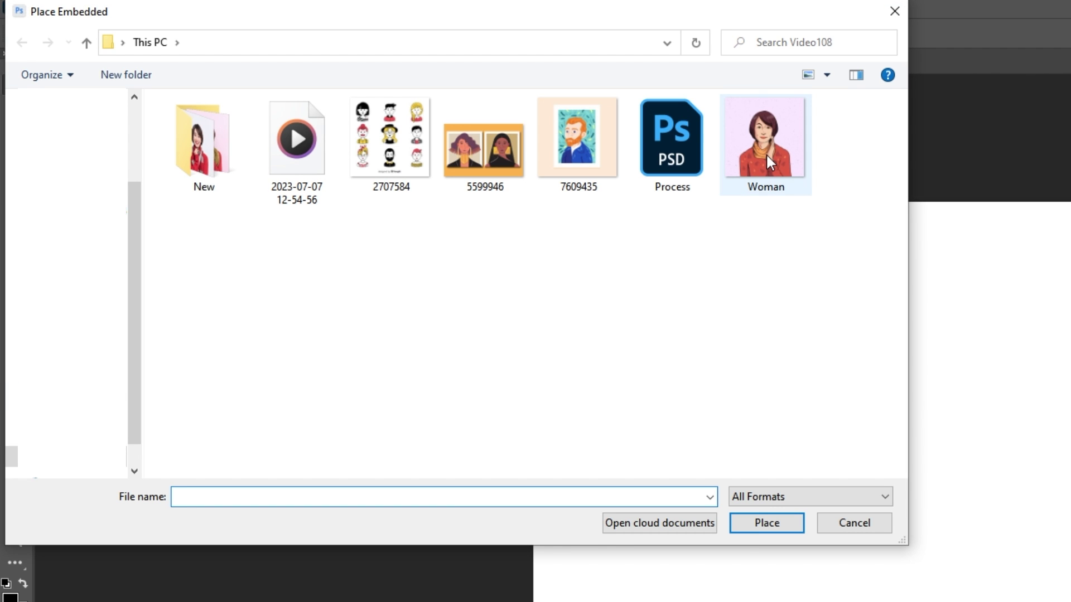
pyautogui.click(767, 162)
pyautogui.click(751, 531)
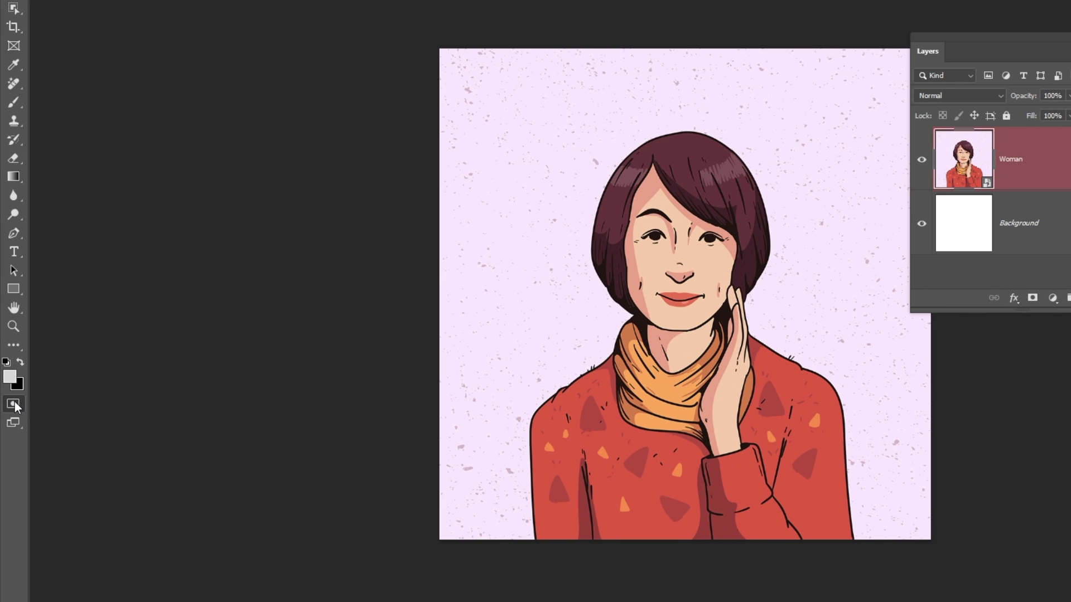
# Step: Set Quick Mask to Selected Areas and fill it with 60% black
pyautogui.doubleClick(15, 407)
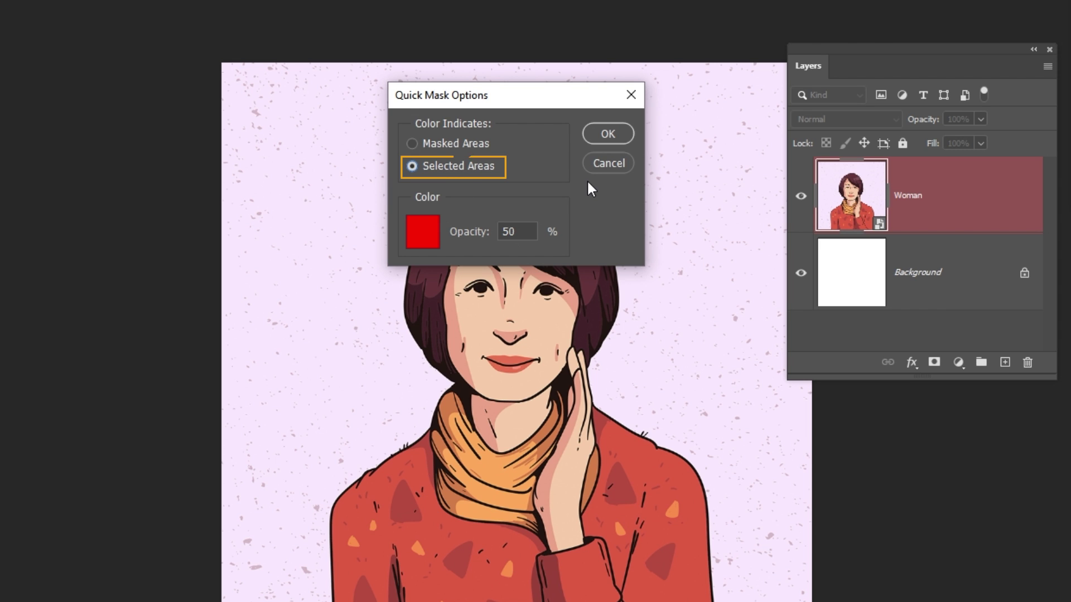
pyautogui.click(602, 132)
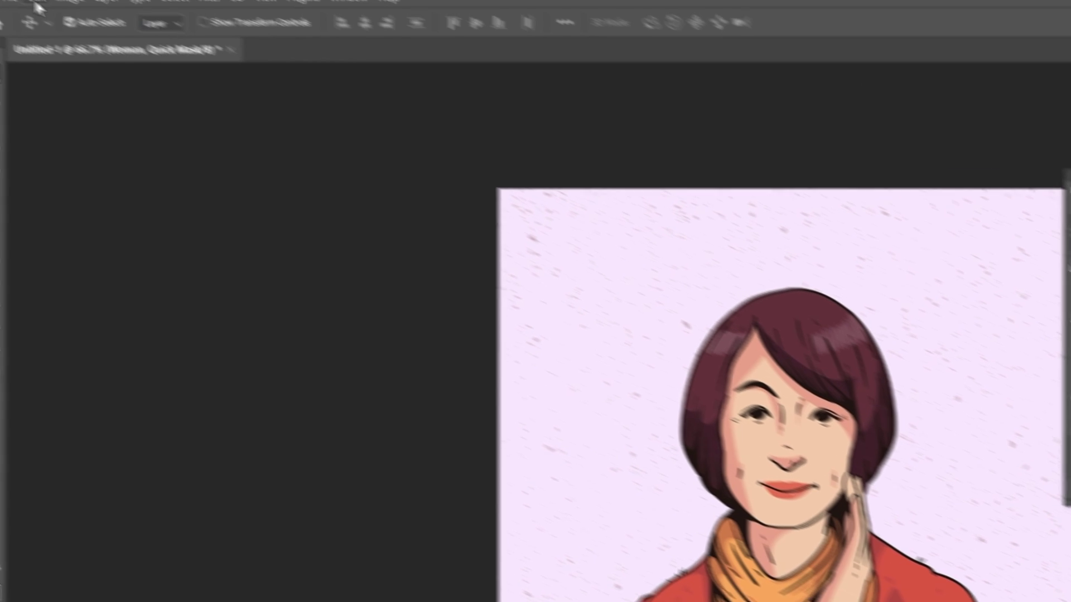
pyautogui.click(62, 12)
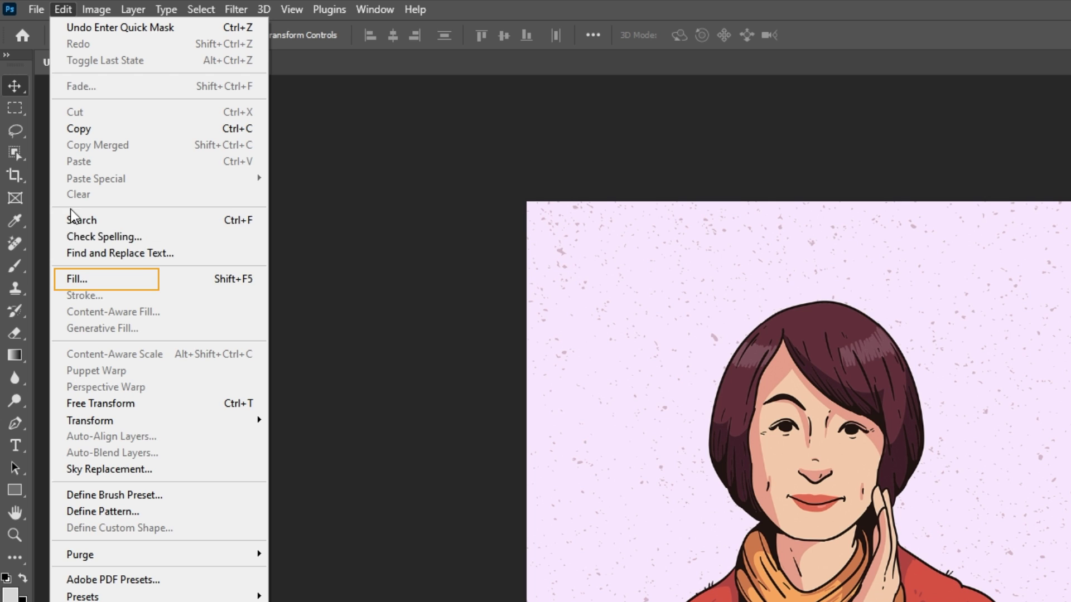
pyautogui.click(78, 279)
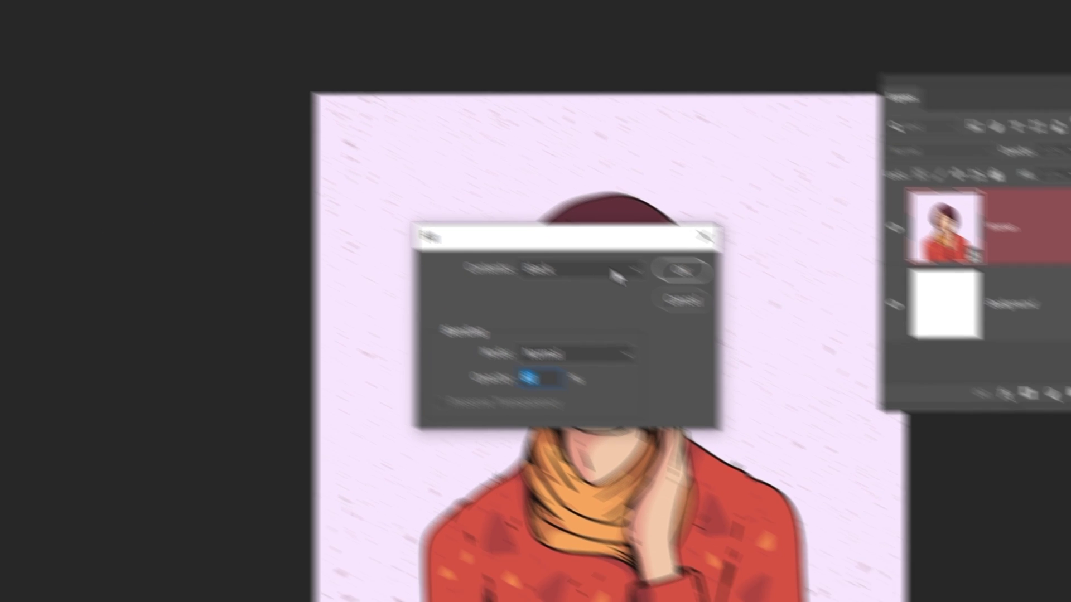
pyautogui.click(528, 222)
pyautogui.click(490, 355)
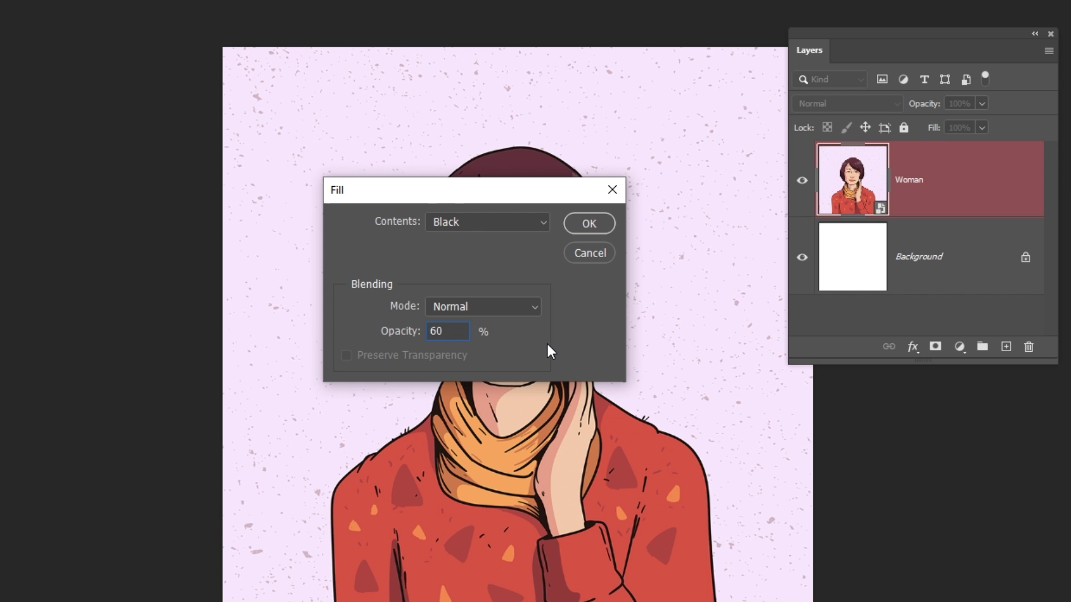
pyautogui.click(589, 227)
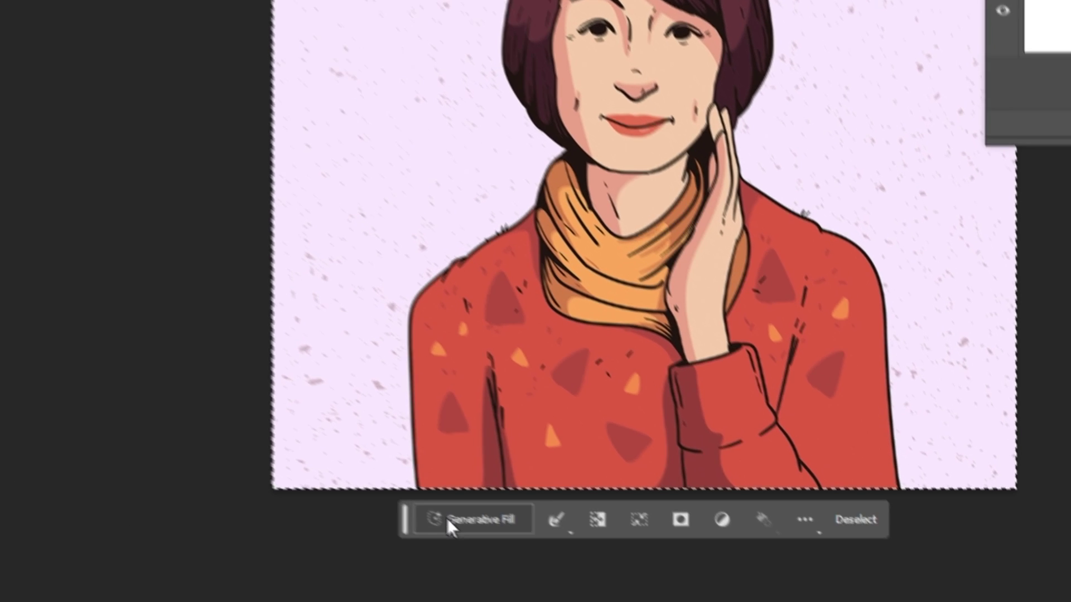
# Step: Generative Fill the selection with a photorealistic woman in an orange scarf and red jumper
pyautogui.click(447, 517)
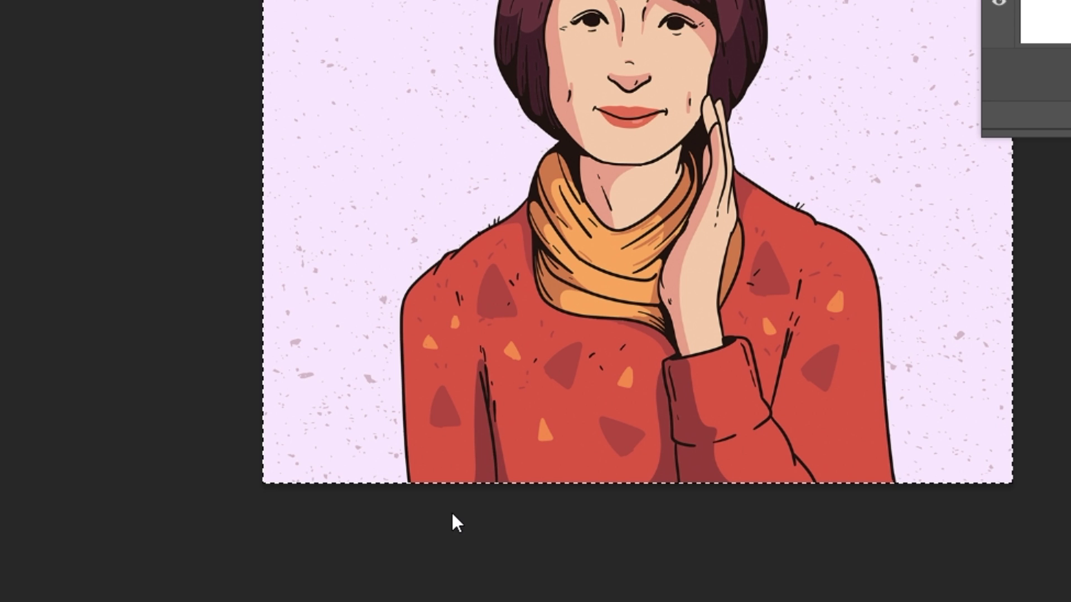
pyautogui.write('a photo of a woman wearing a scarf and a red jumper')
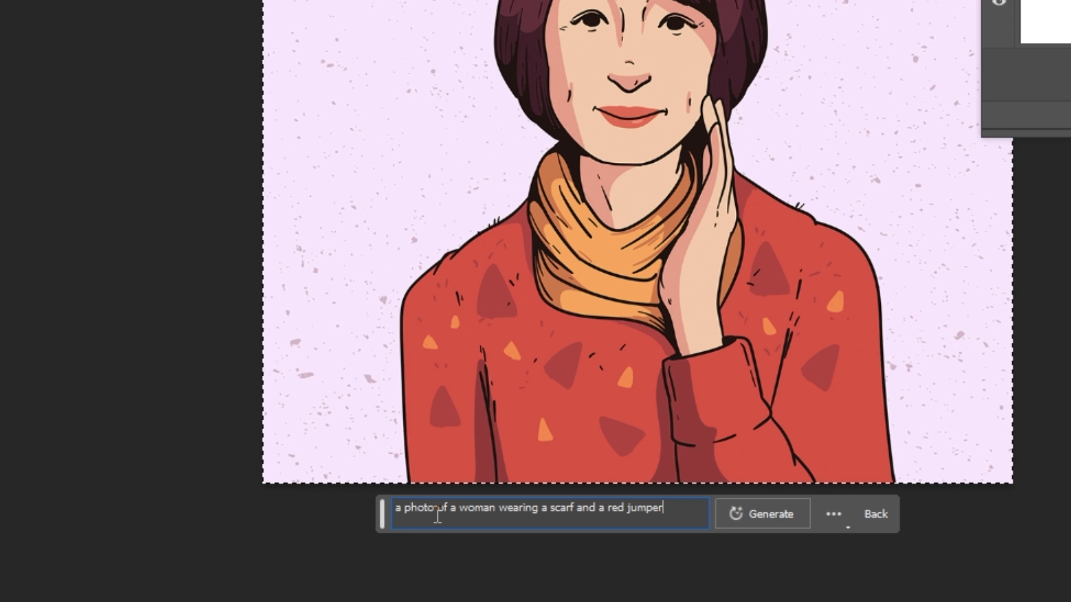
pyautogui.click(755, 520)
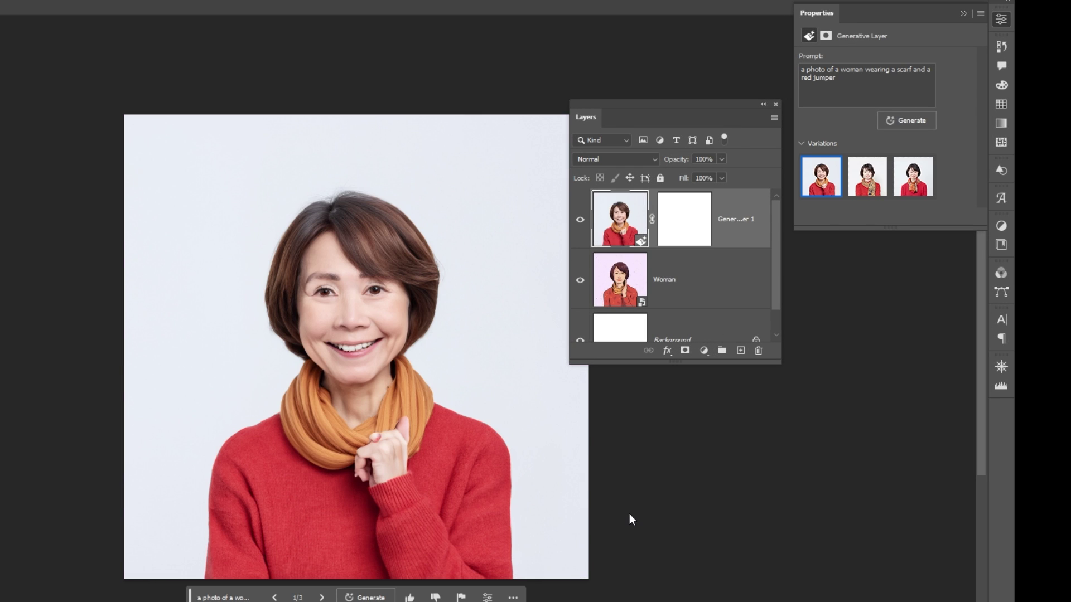
# Step: Compare the variations, generate a new set, and pick the auburn-bob, mustard-scarf version
pyautogui.click(875, 185)
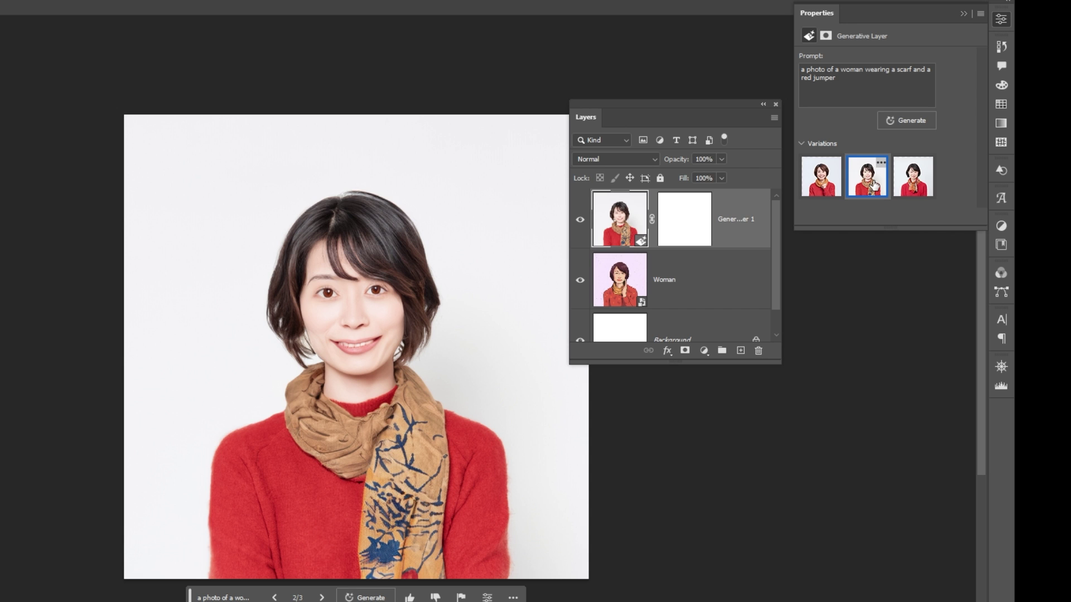
pyautogui.click(909, 193)
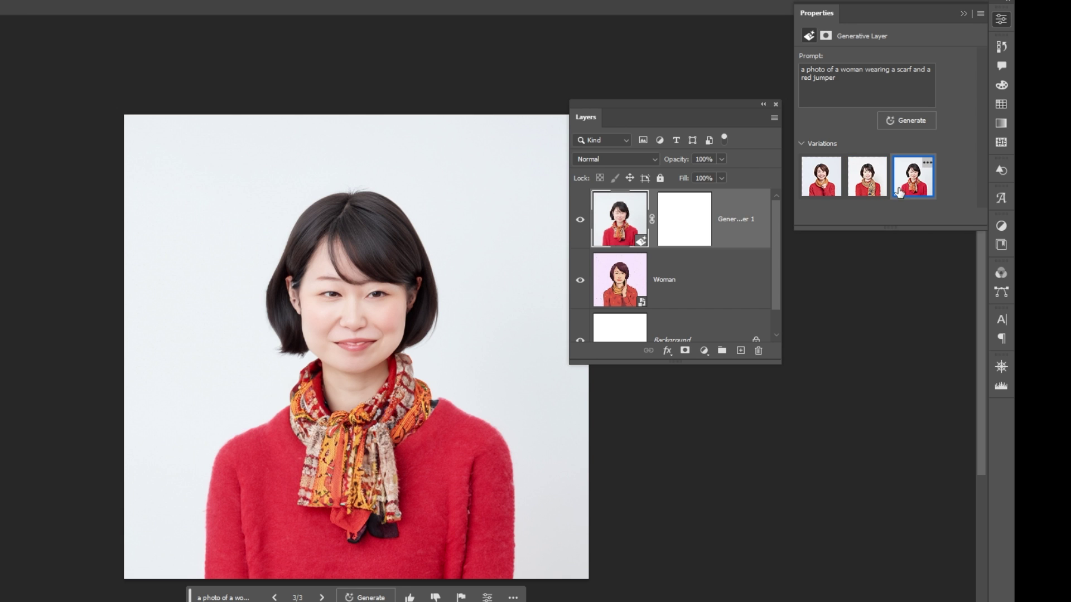
pyautogui.click(836, 187)
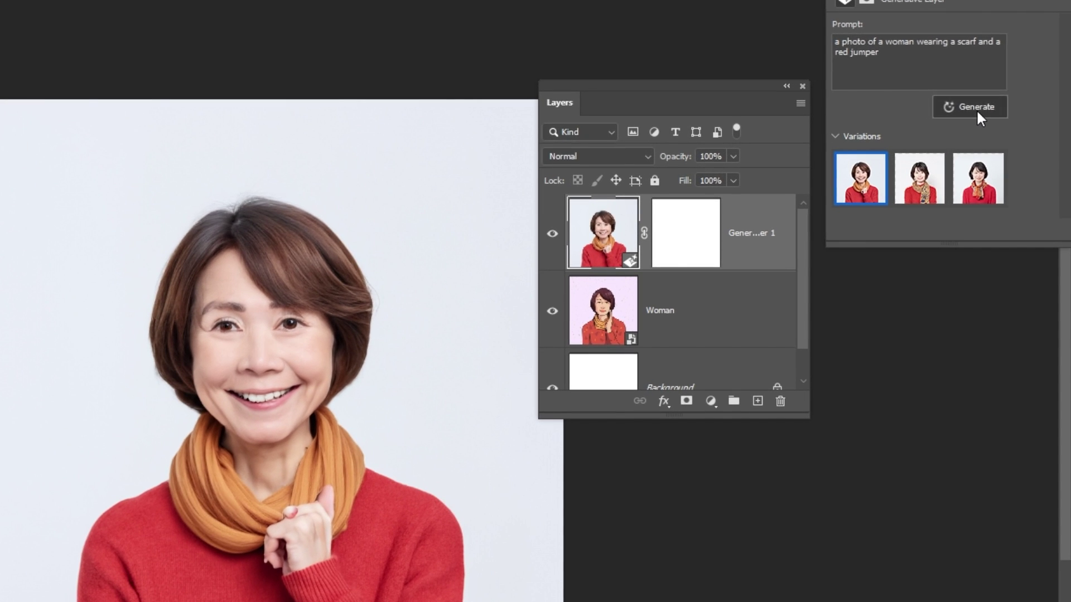
pyautogui.click(907, 122)
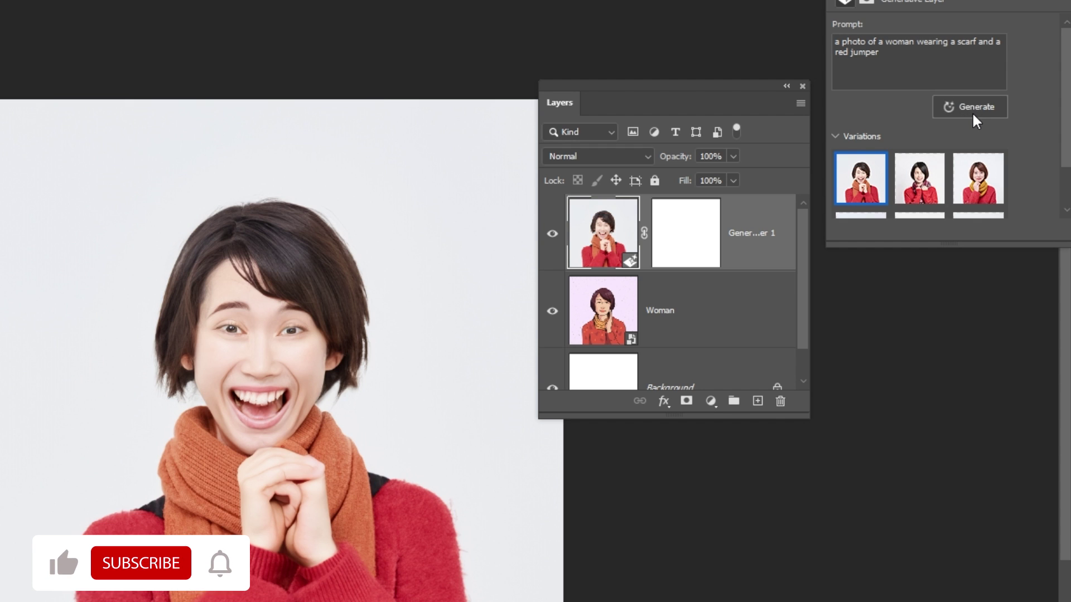
pyautogui.click(919, 191)
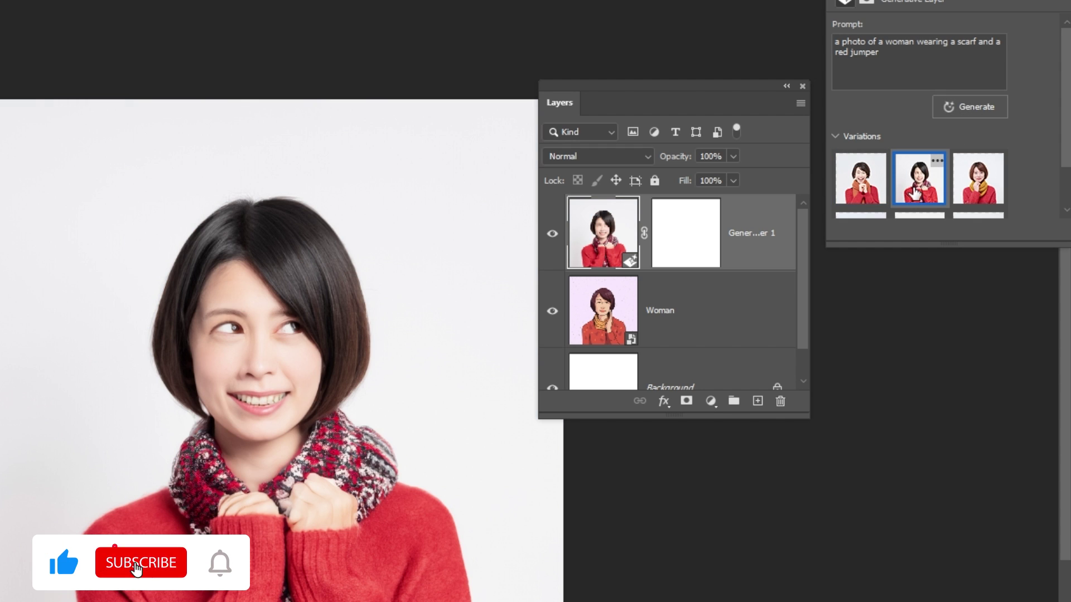
pyautogui.moveTo(977, 178)
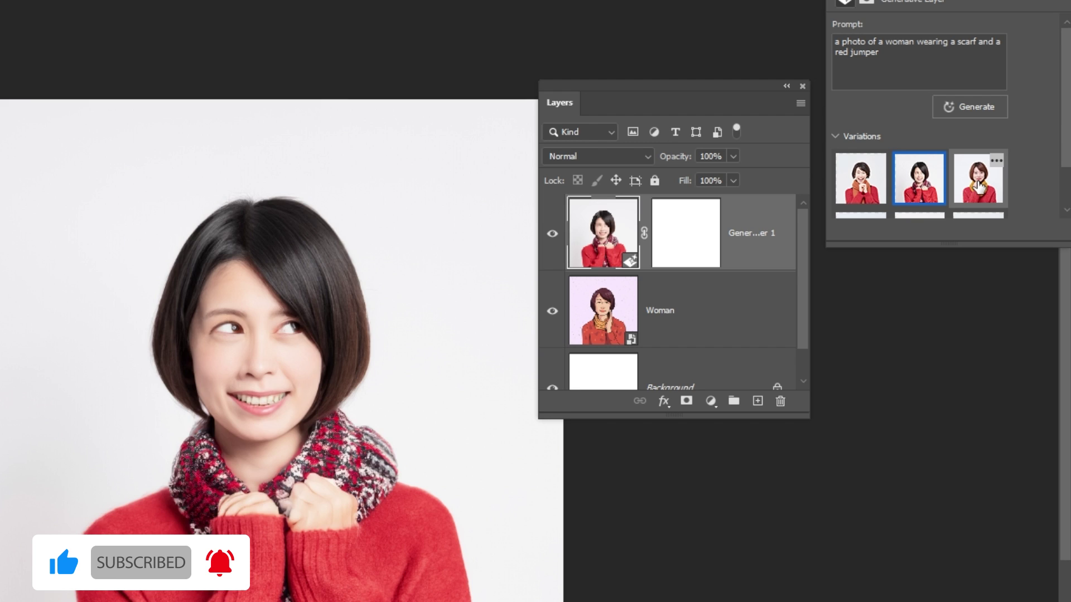
pyautogui.click(979, 188)
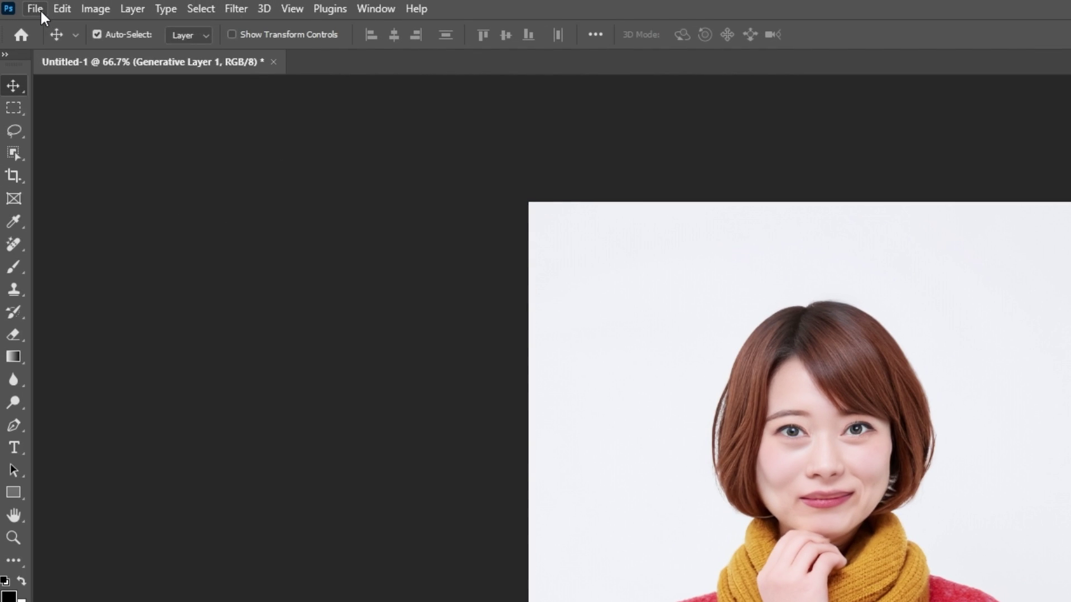
# Step: Export the image as a JPG file named Final
pyautogui.click(41, 10)
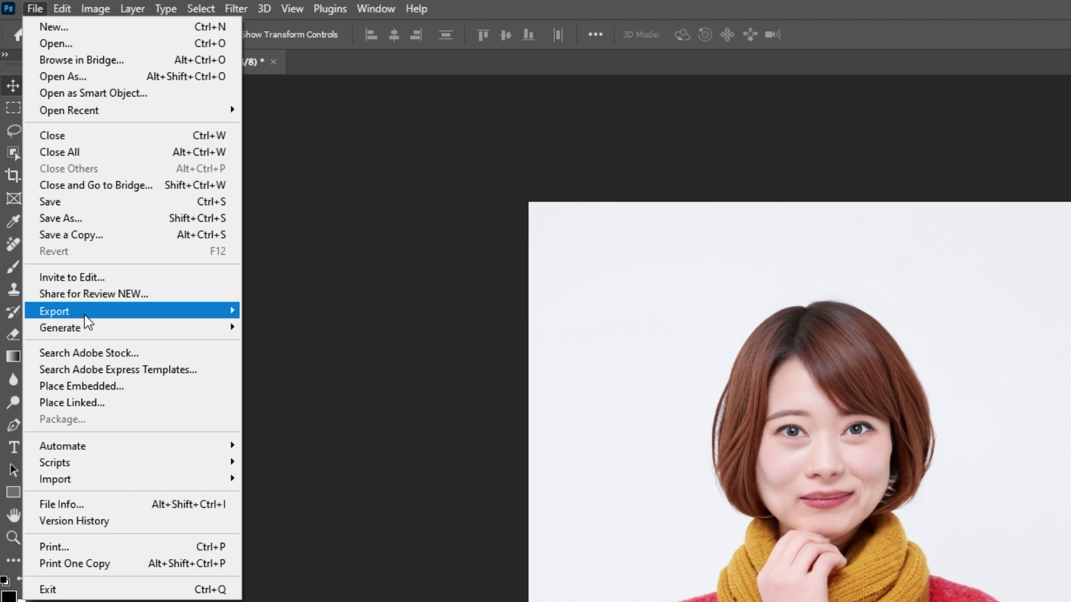
pyautogui.moveTo(54, 311)
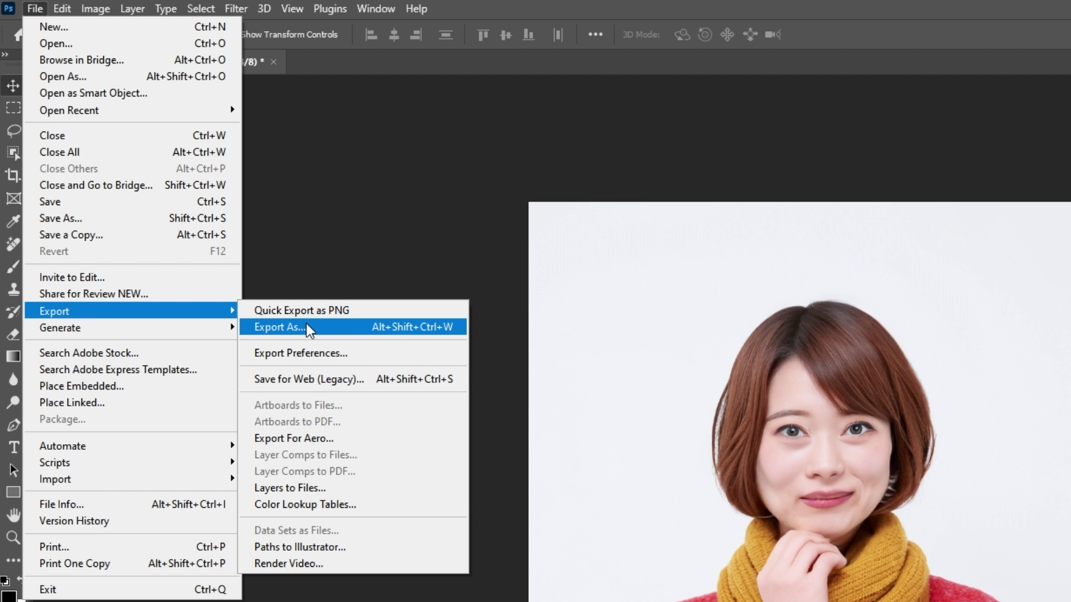
pyautogui.click(308, 329)
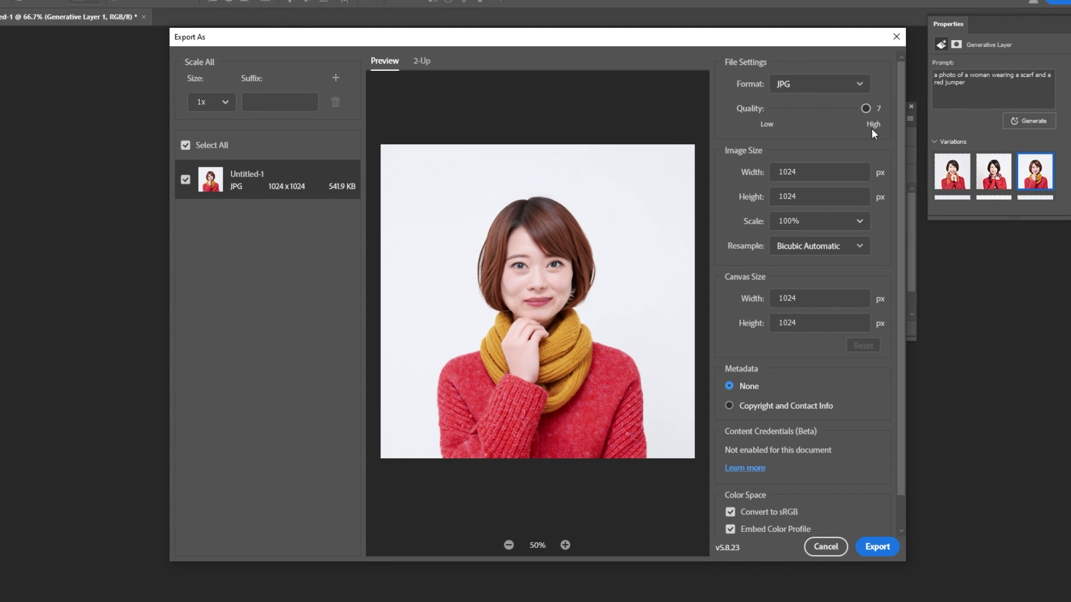
pyautogui.click(859, 84)
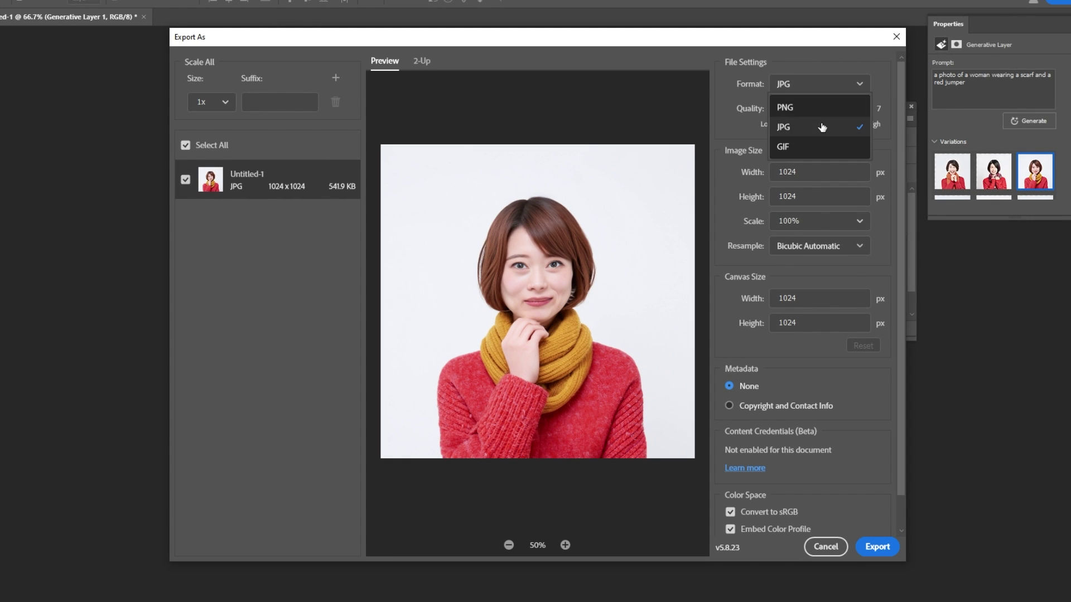
pyautogui.click(818, 126)
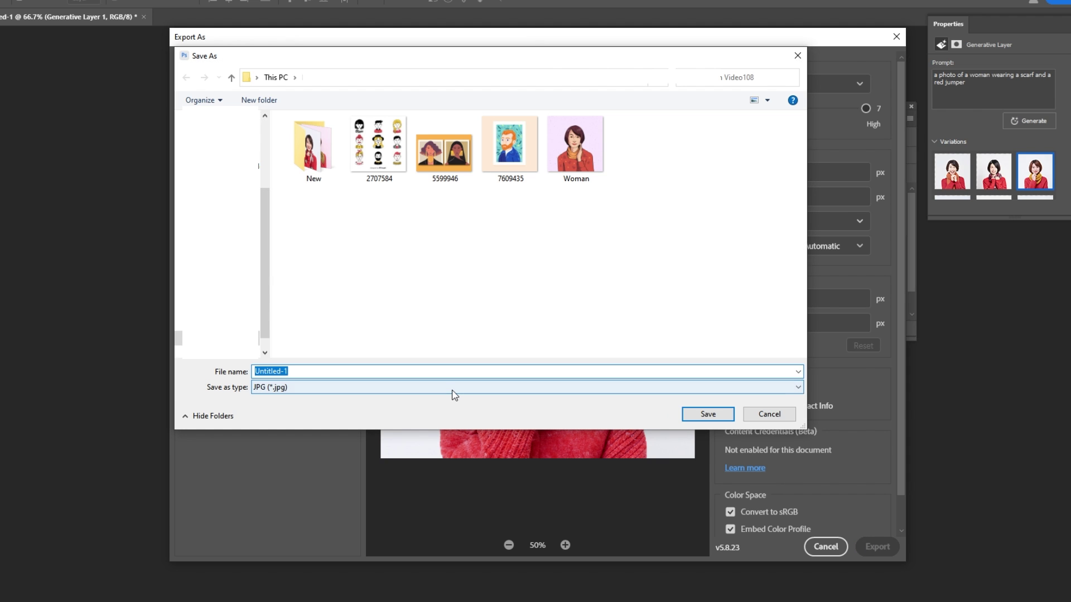
pyautogui.click(422, 371)
pyautogui.press('BackSpace')
pyautogui.press('BackSpace')
pyautogui.press('BackSpace')
pyautogui.write('Final')
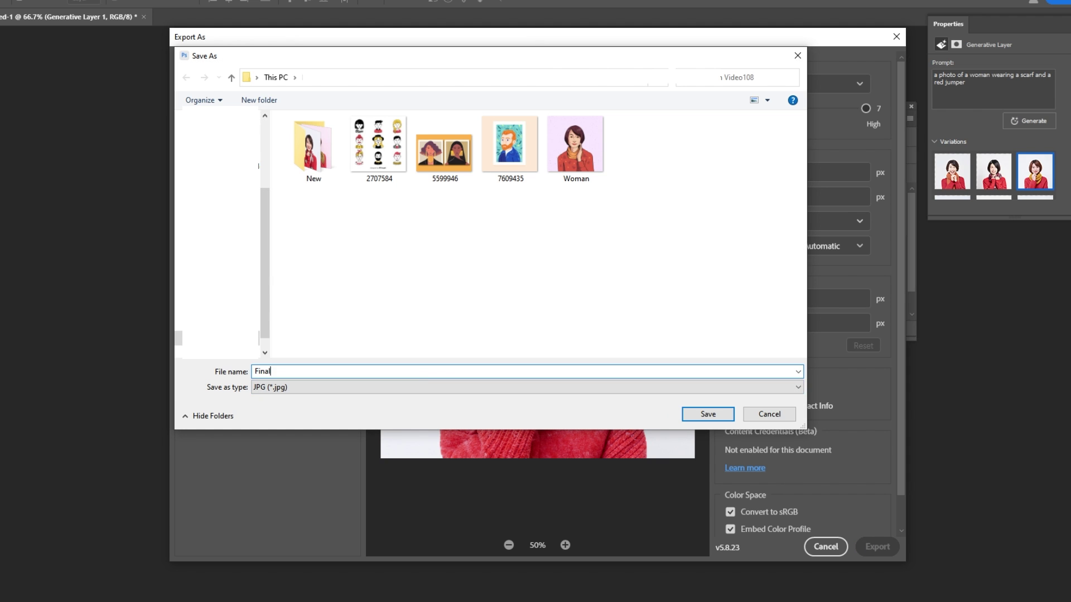
pyautogui.click(691, 415)
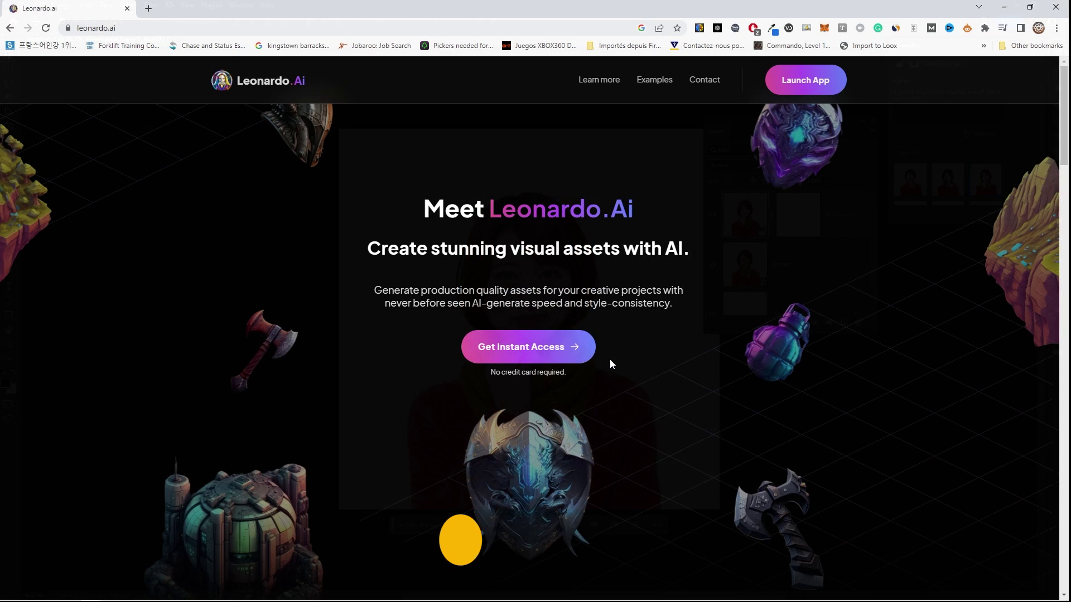
# Step: Launch Leonardo.Ai and start generating with the Absolute Reality v1.6 model
pyautogui.click(796, 83)
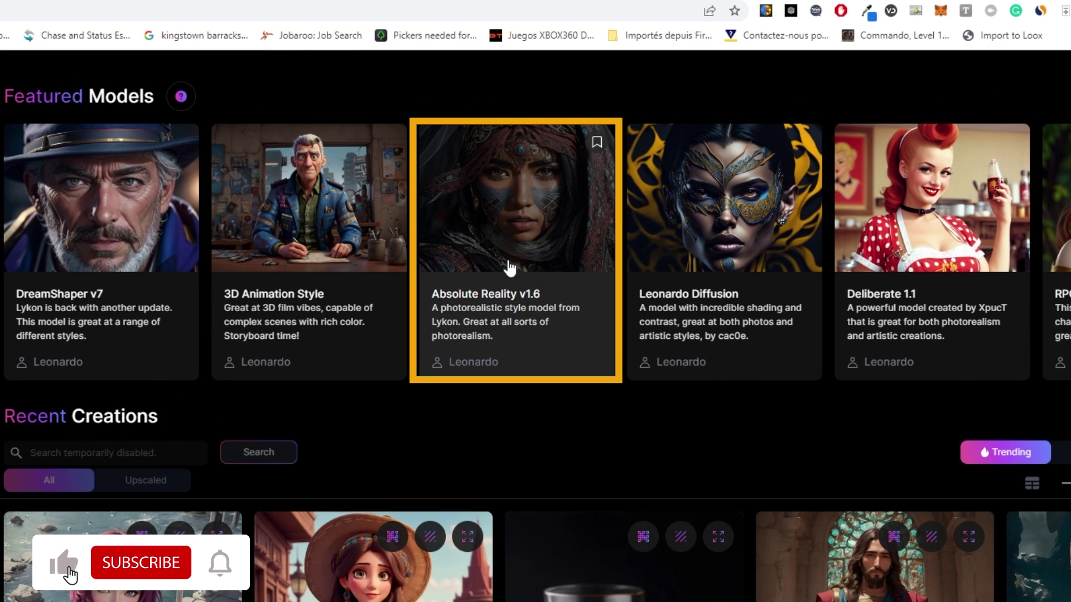
pyautogui.click(508, 264)
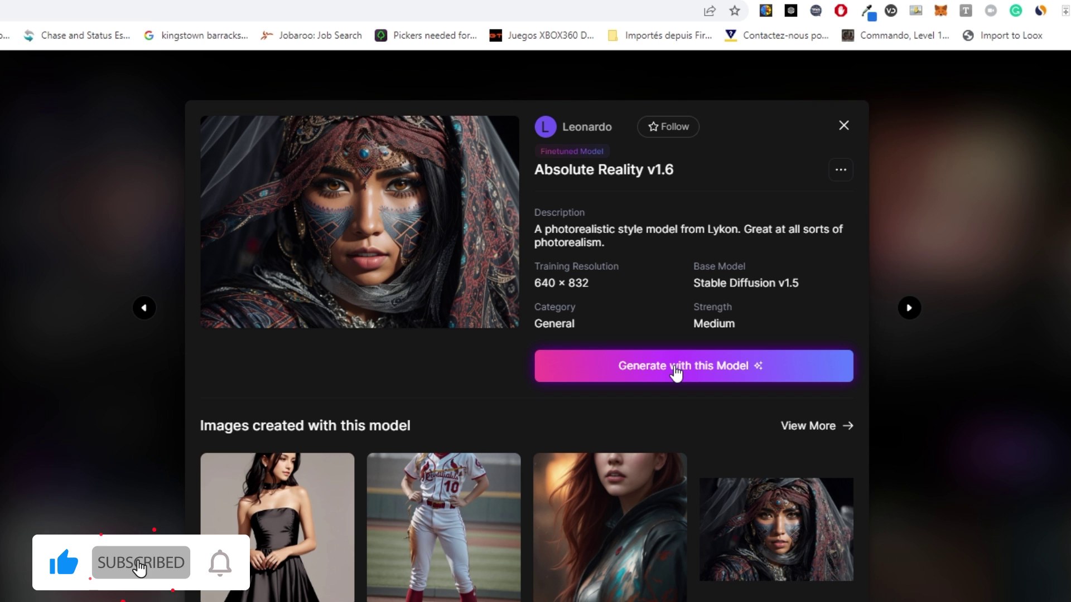
pyautogui.click(675, 368)
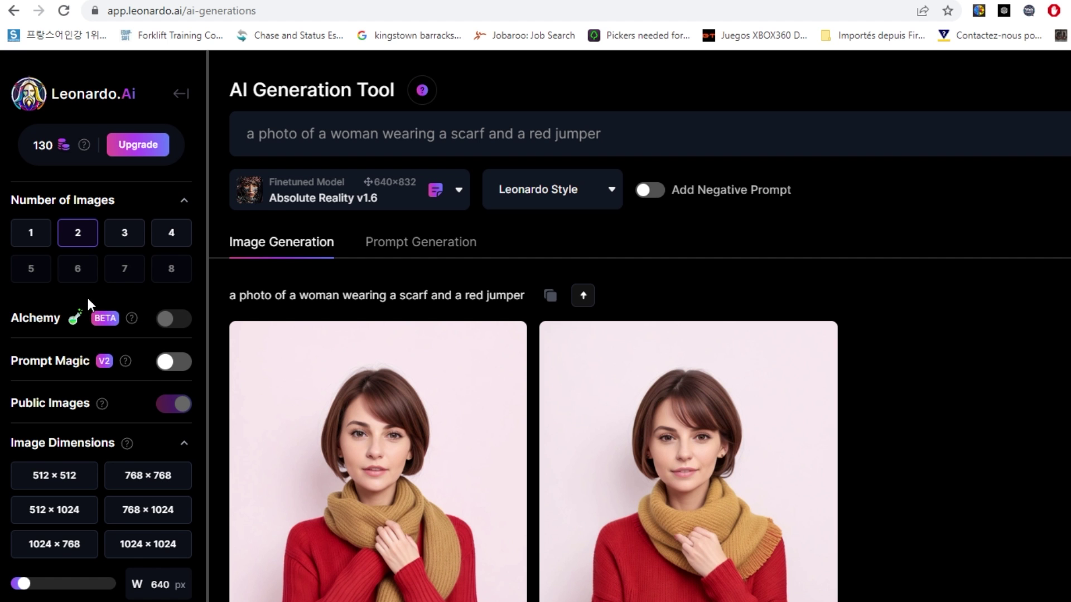
pyautogui.scroll(-2, 88, 298)
pyautogui.scroll(-2, 83, 334)
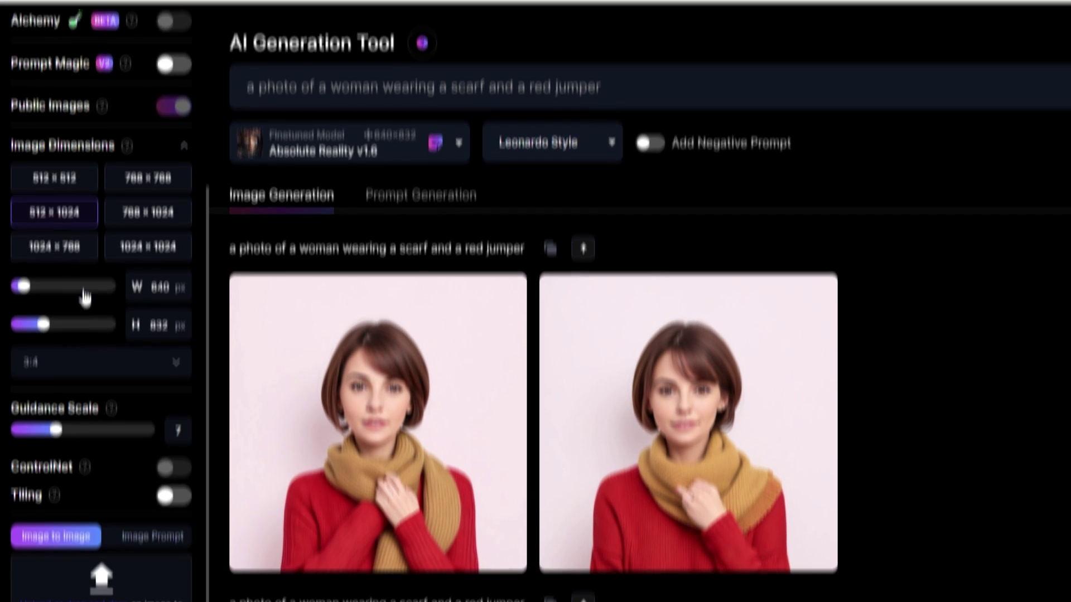
pyautogui.scroll(-2, 83, 293)
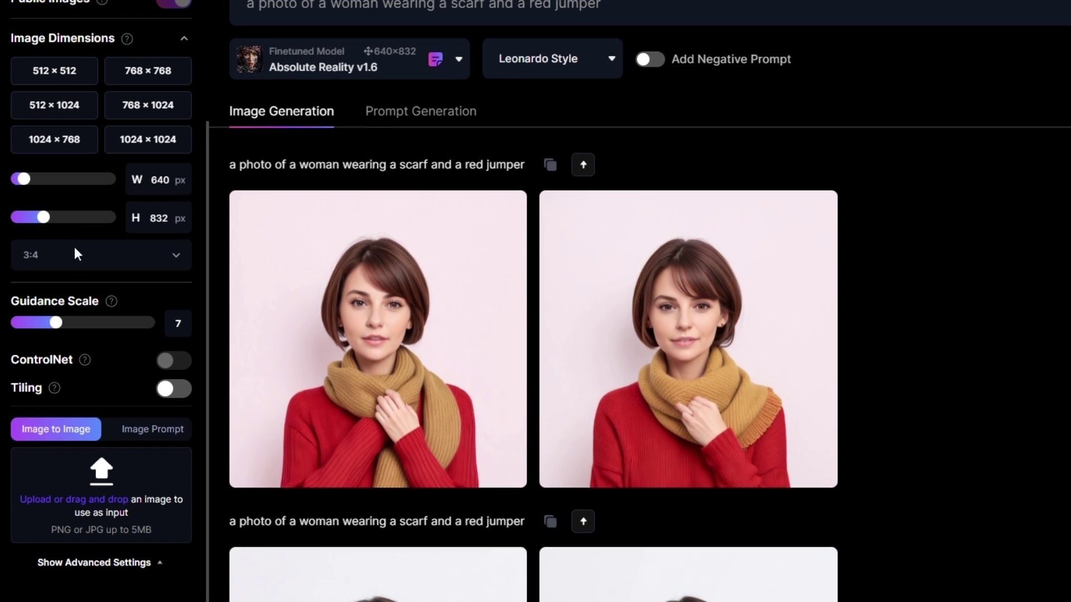
# Step: Upload the exported Final photo as the Image to Image input
pyautogui.click(70, 506)
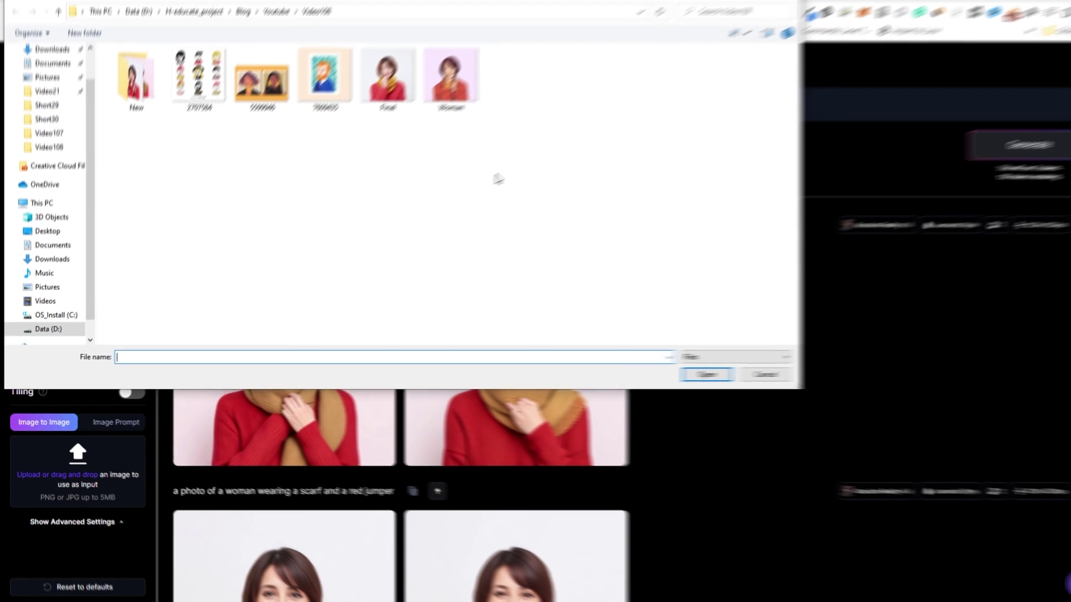
pyautogui.click(368, 91)
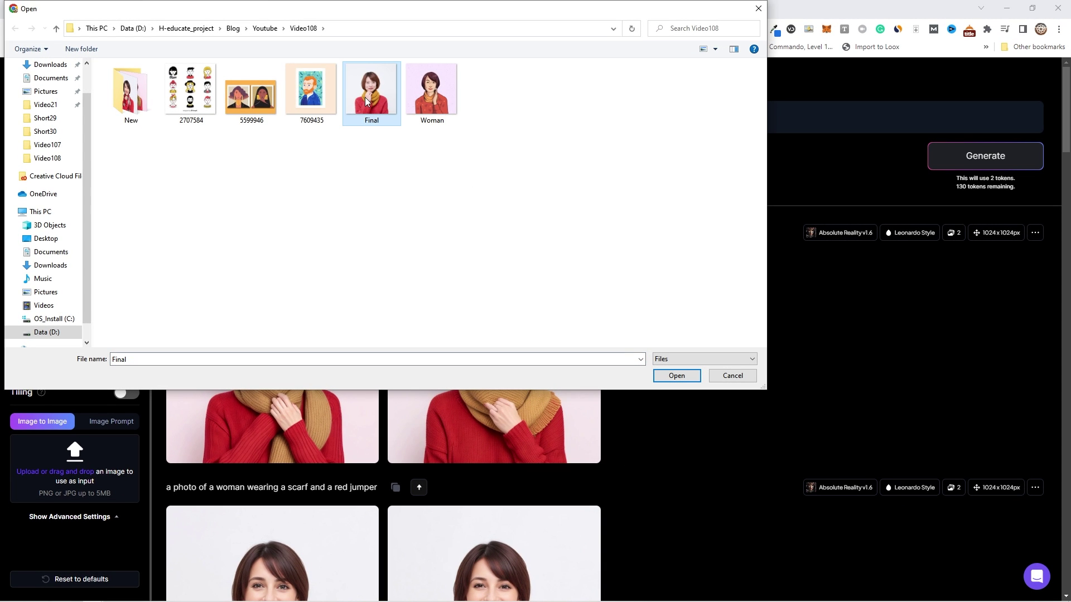
pyautogui.click(670, 378)
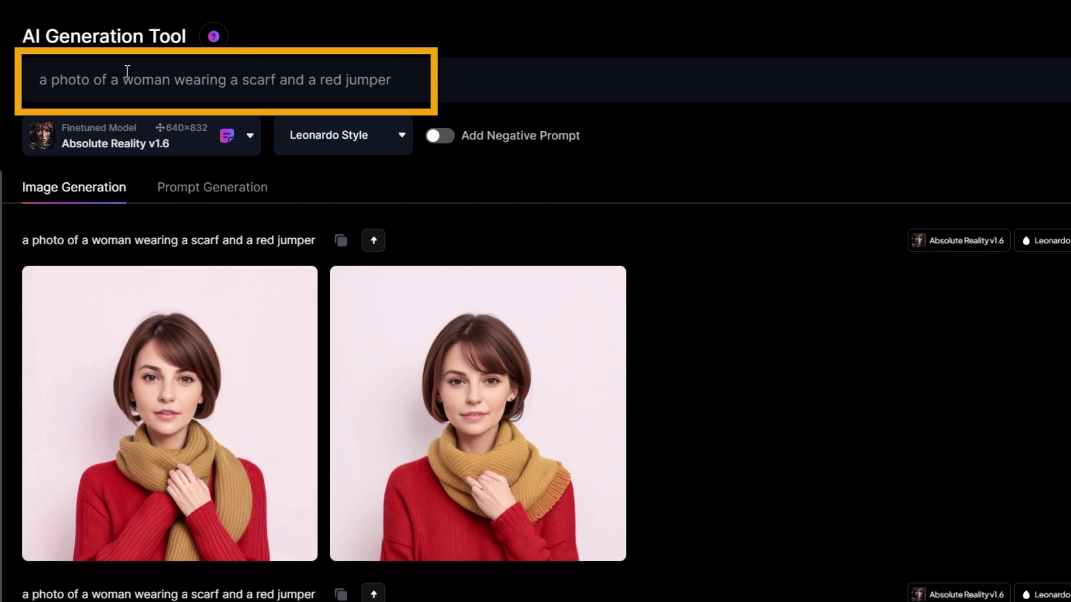
# Step: Generate two 1024×1024 portraits from the uploaded Final photo and scarf prompt
pyautogui.click(407, 79)
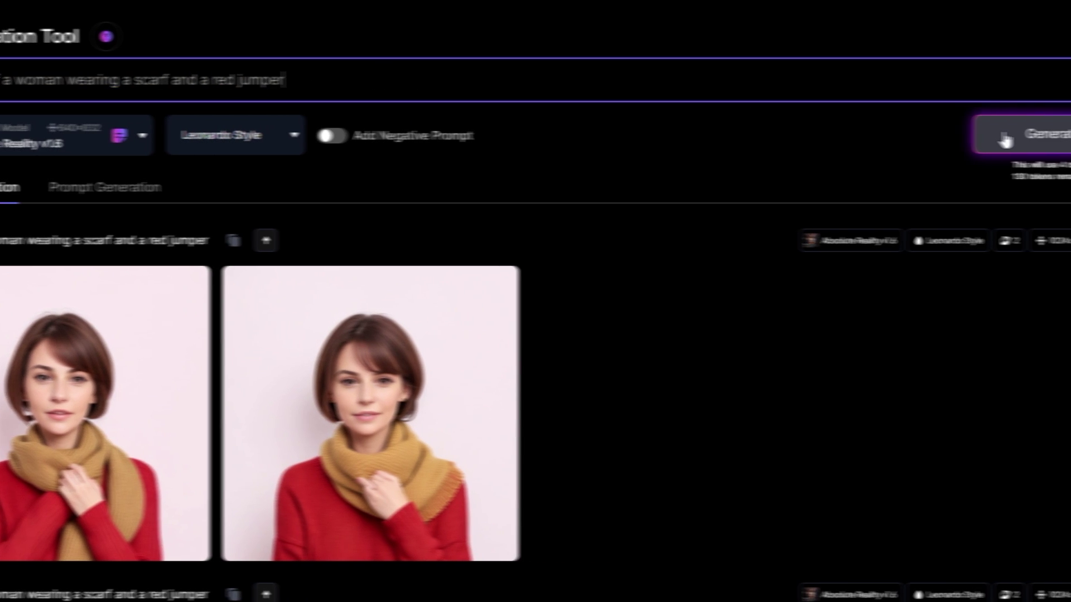
pyautogui.click(1004, 140)
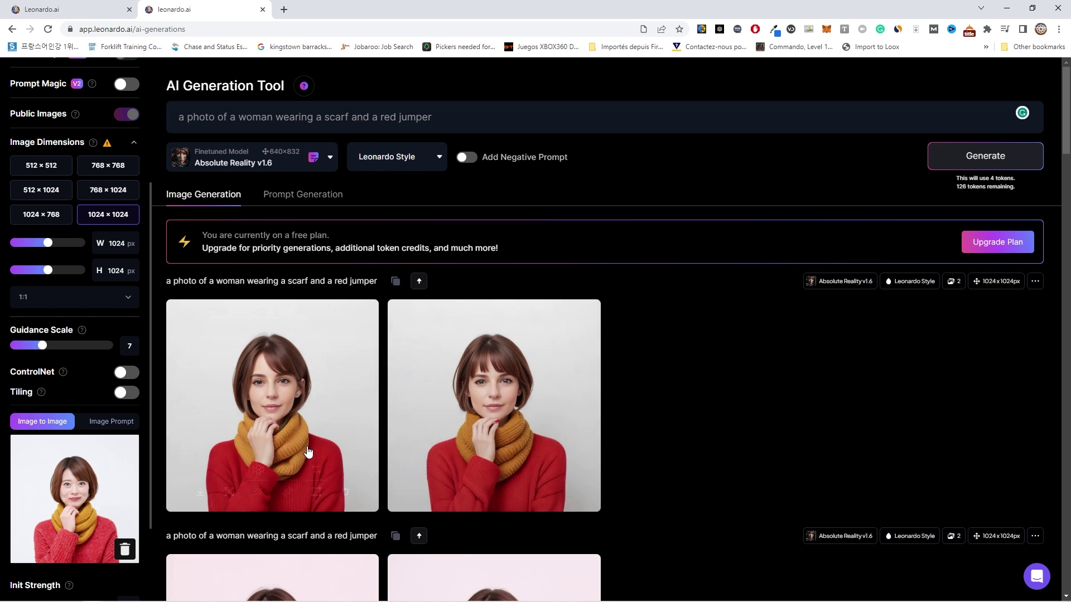
pyautogui.scroll(-3, 234, 419)
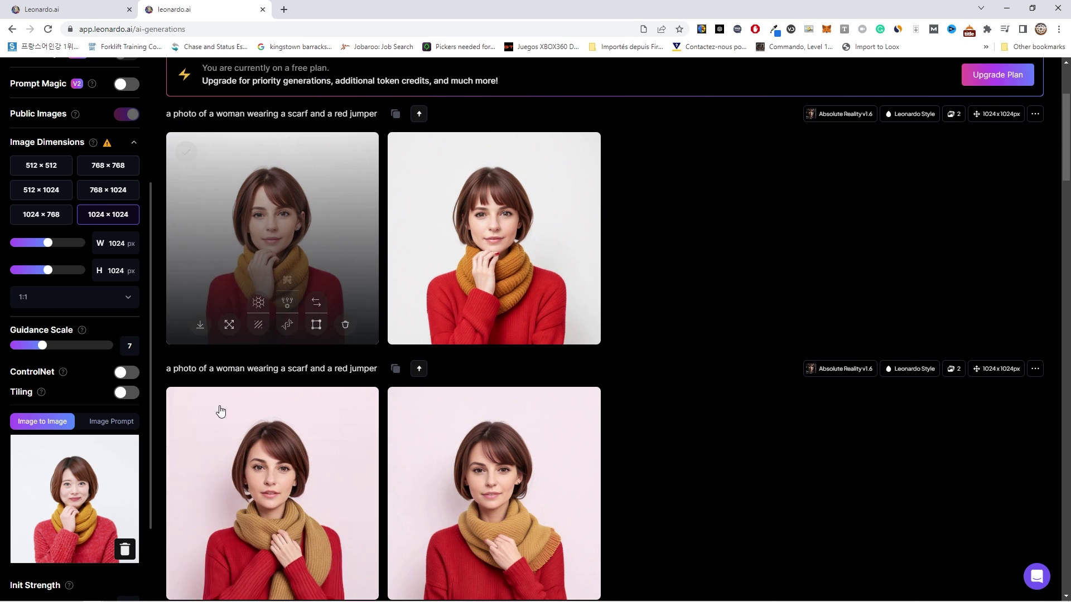
pyautogui.scroll(-2, 129, 466)
pyautogui.scroll(-3, 117, 464)
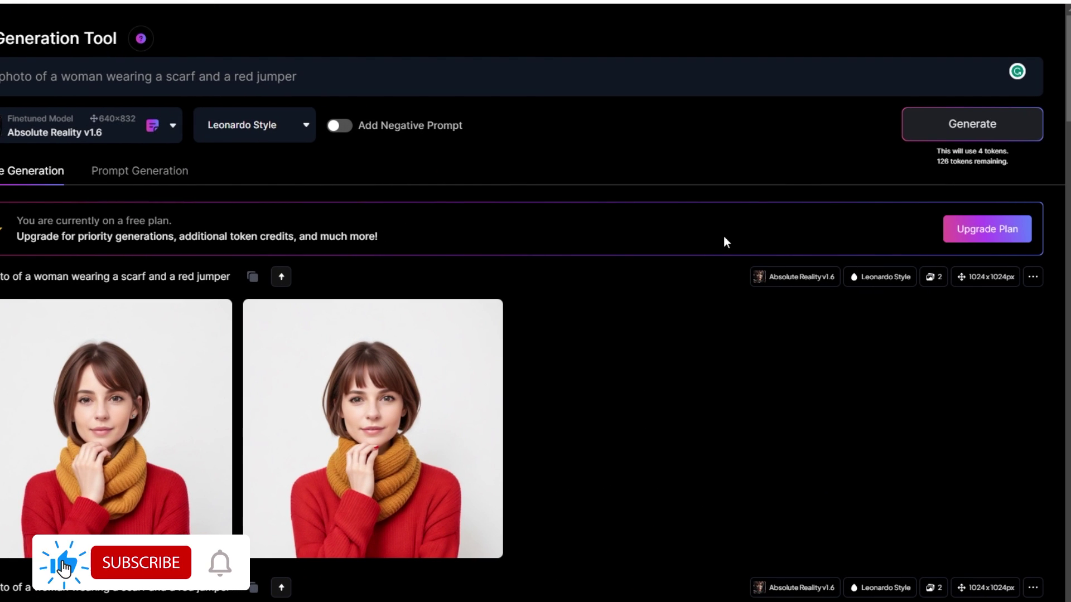
# Step: Generate another pair of portraits and enlarge the first result in the lightbox
pyautogui.click(954, 126)
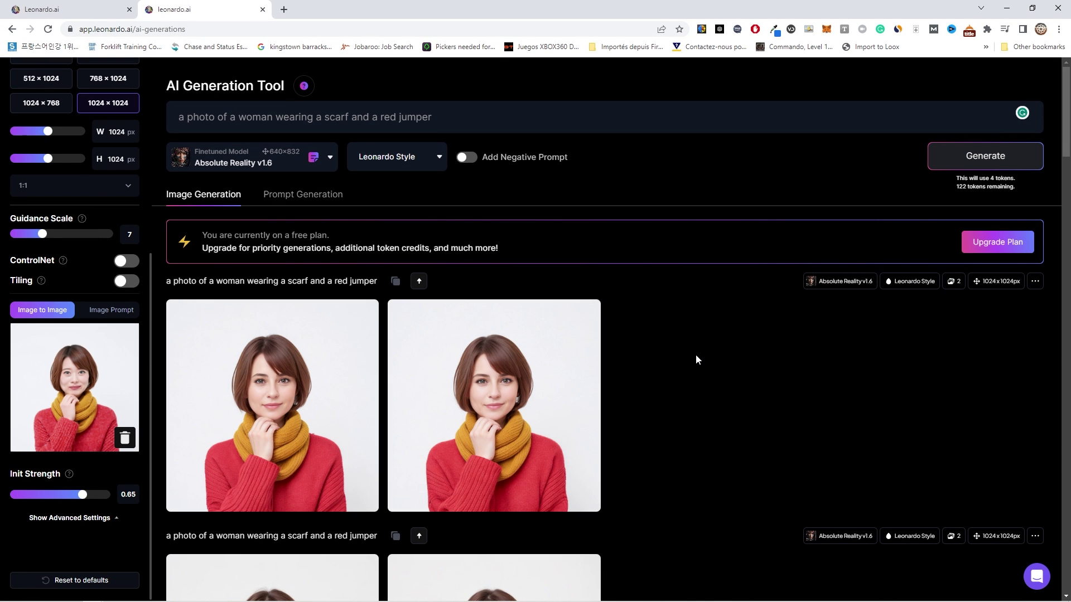
pyautogui.moveTo(118, 427)
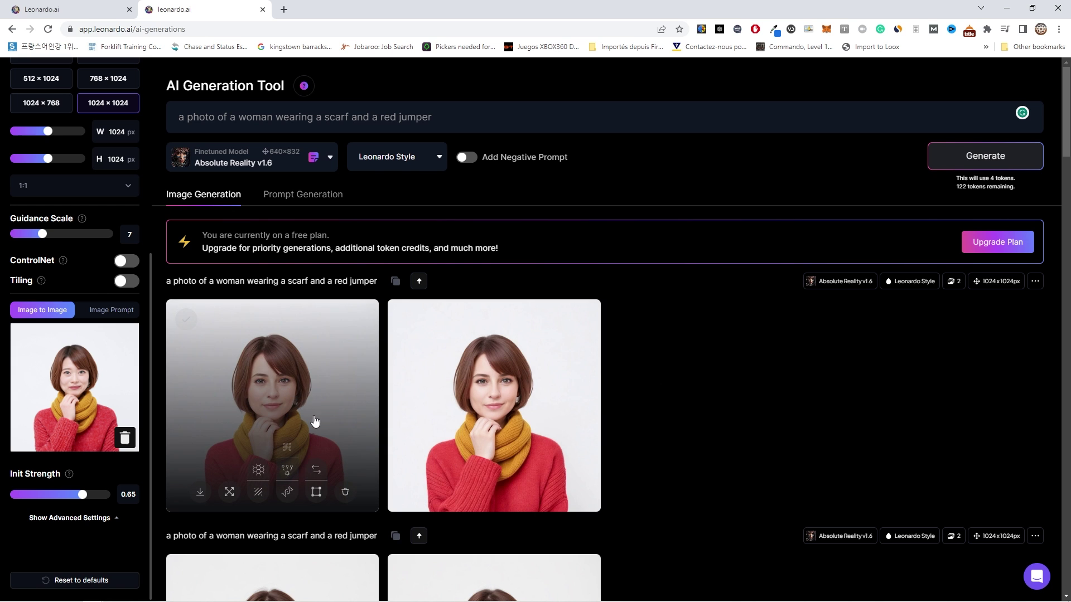
pyautogui.click(311, 406)
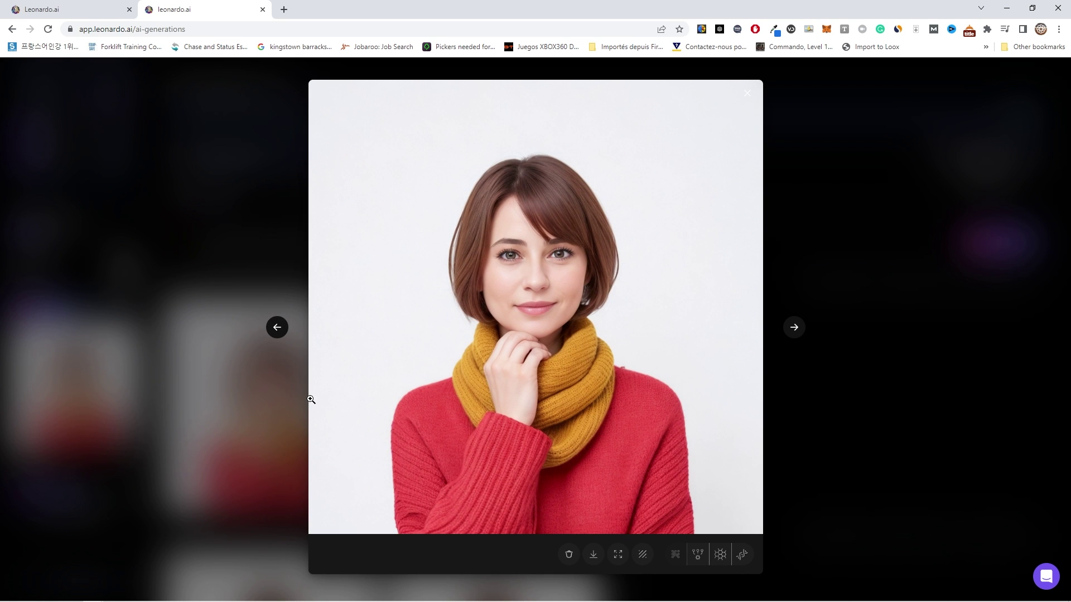